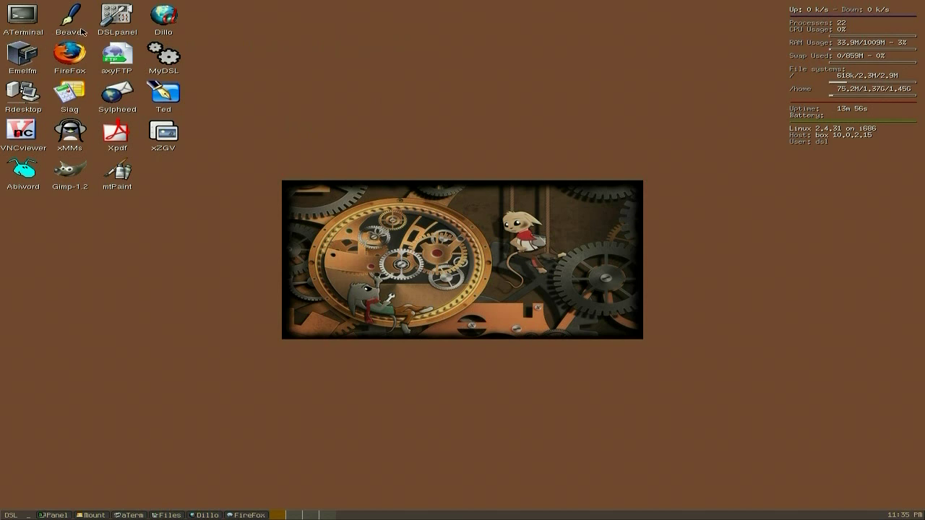
# Open the DSL Control Panel from its desktop icon and move it to the top centre
pyautogui.doubleClick(118, 24)
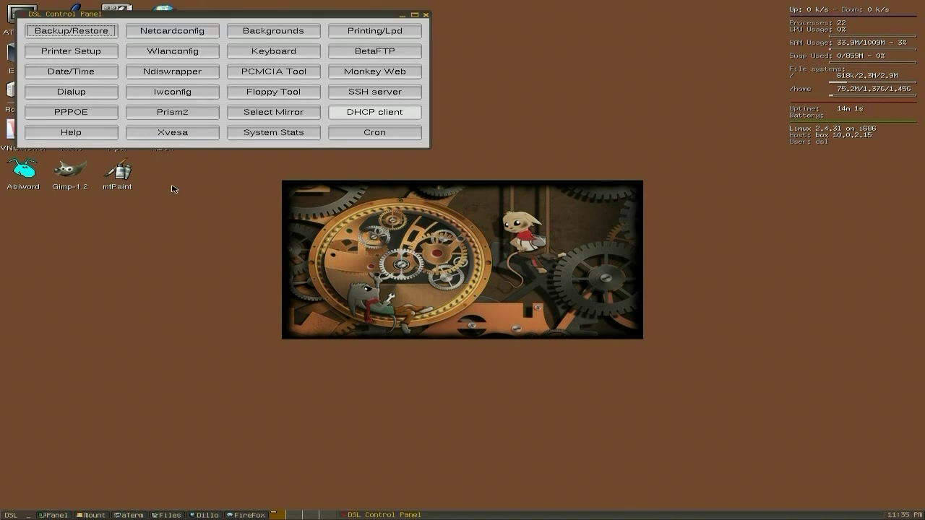
pyautogui.moveTo(280, 18); pyautogui.dragTo(519, 52)
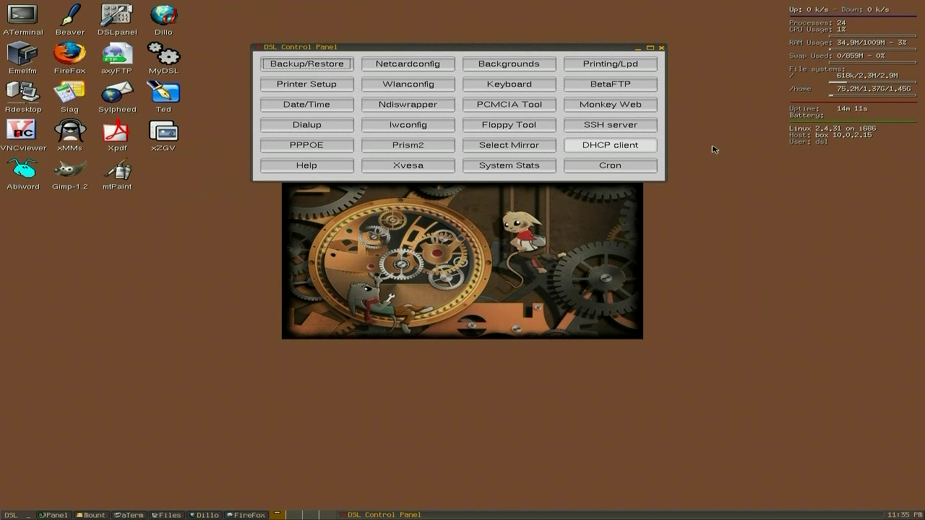
# Close the Control Panel, then view Dillo's Getting Started with DSL page and close Dillo
pyautogui.click(662, 51)
pyautogui.click(166, 23)
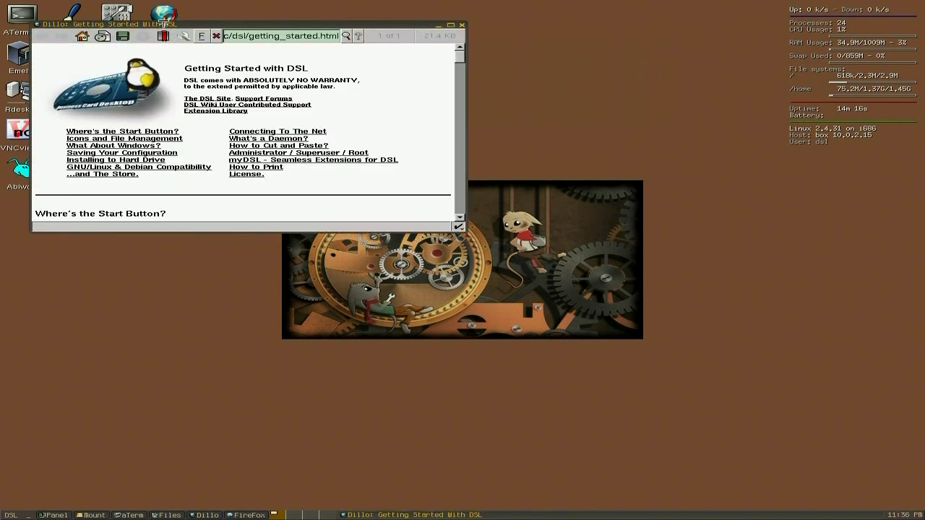
pyautogui.click(462, 27)
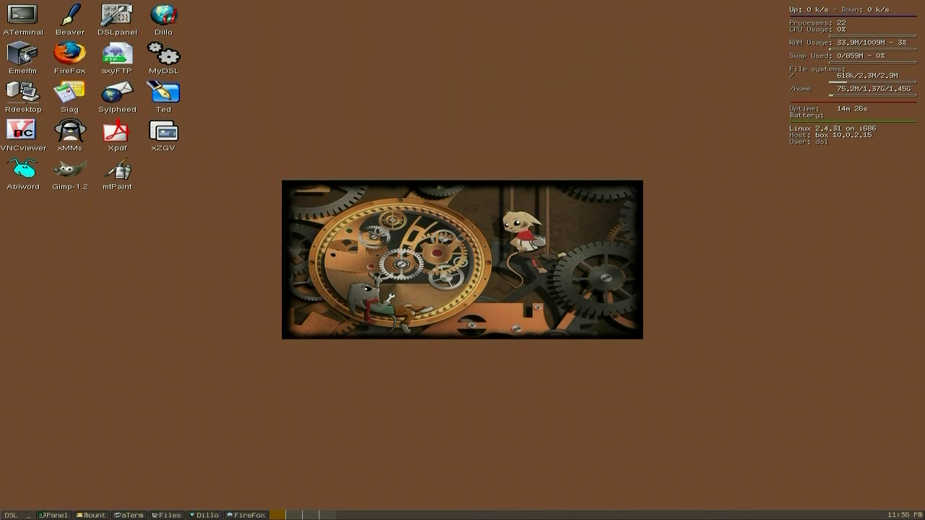
# Launch emelFM from its desktop icon and close it again
pyautogui.click(24, 55)
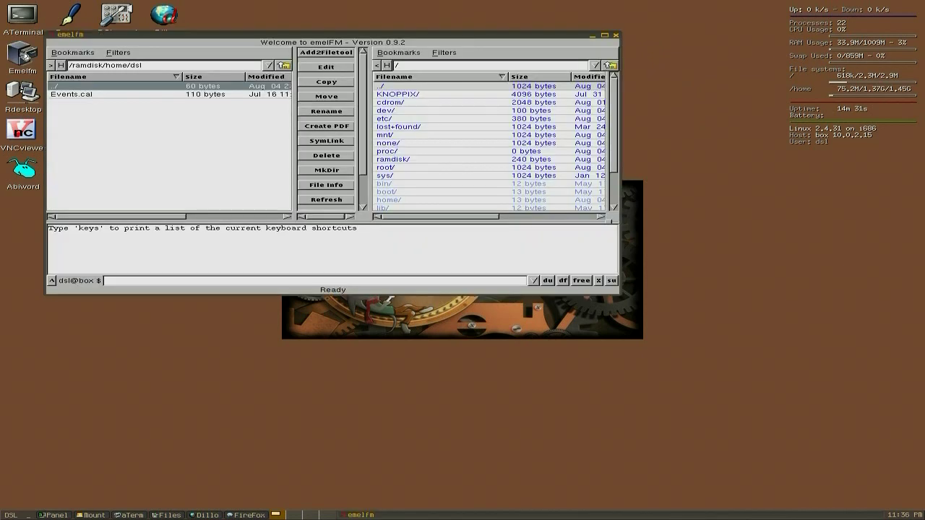
pyautogui.click(616, 35)
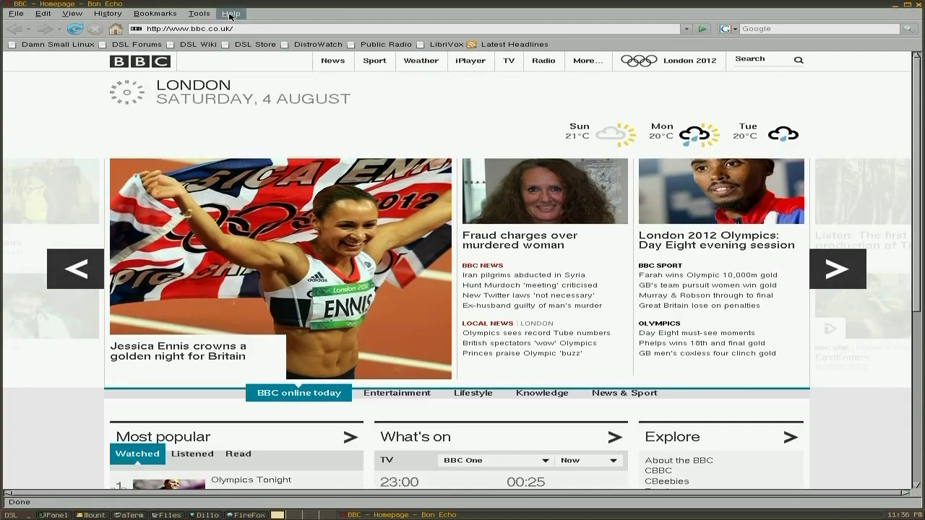
# View Firefox's About Bon Echo (version 2.0), dismiss it, and close the browser
pyautogui.click(230, 13)
pyautogui.click(272, 87)
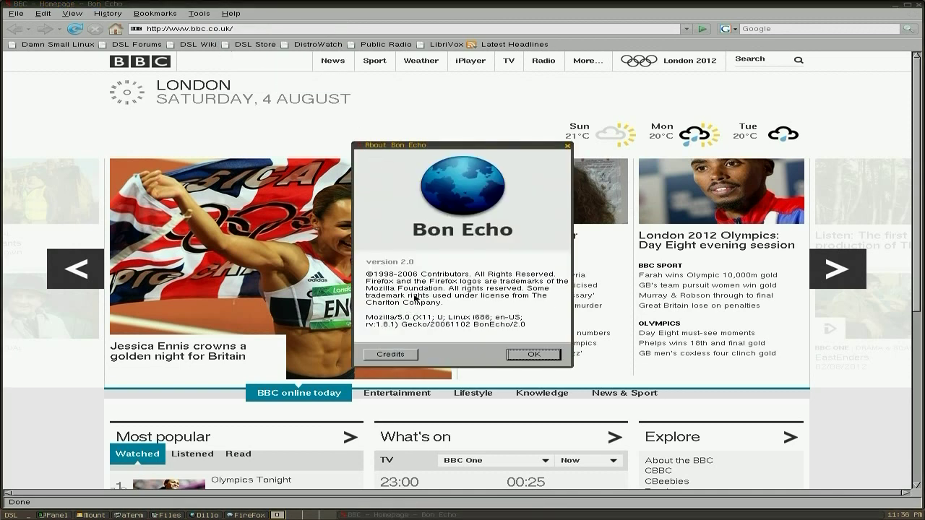
pyautogui.click(542, 355)
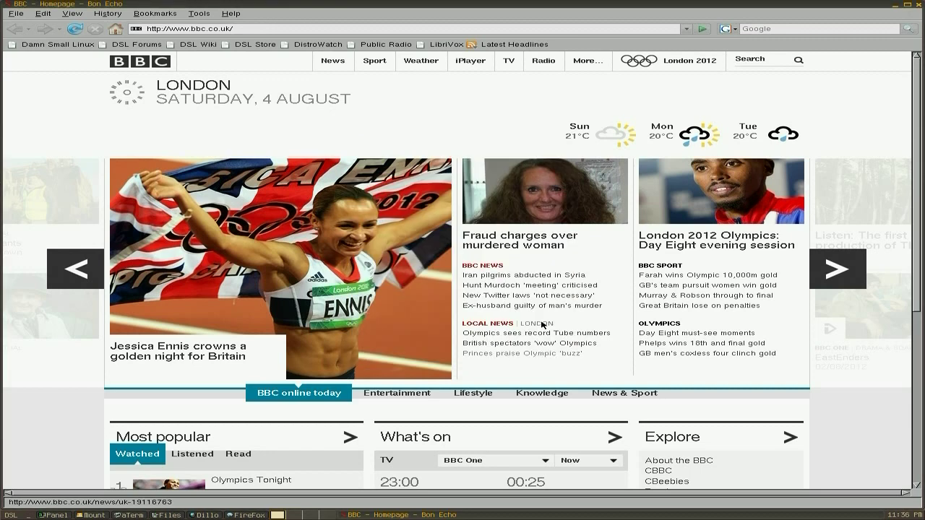
pyautogui.click(919, 5)
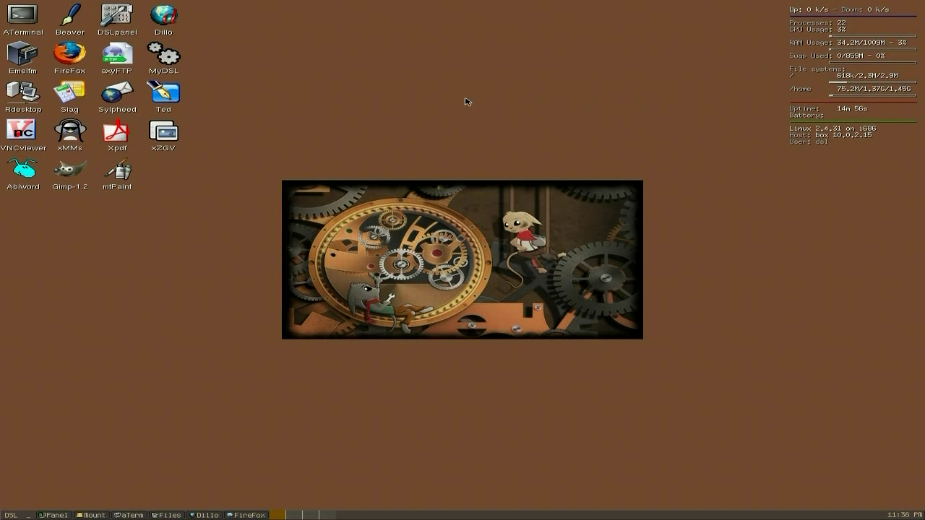
pyautogui.click(165, 57)
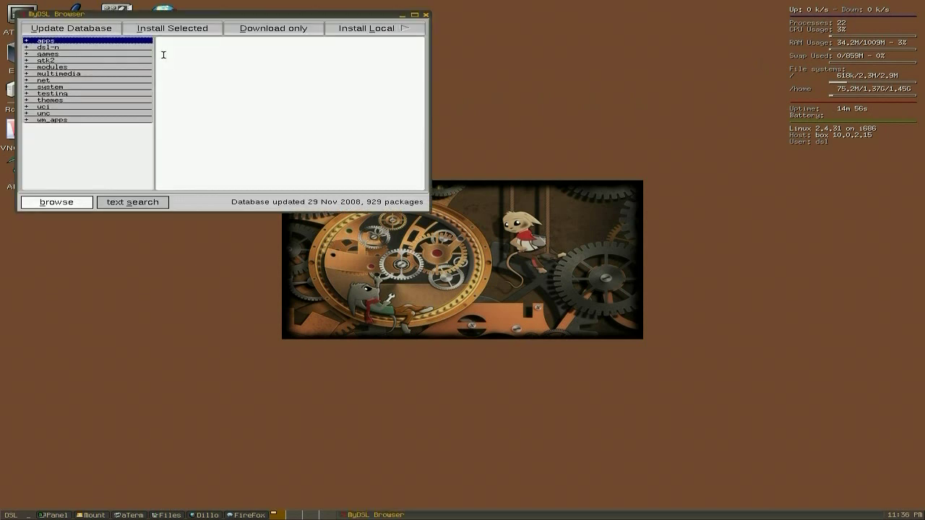
pyautogui.moveTo(186, 14); pyautogui.dragTo(453, 25)
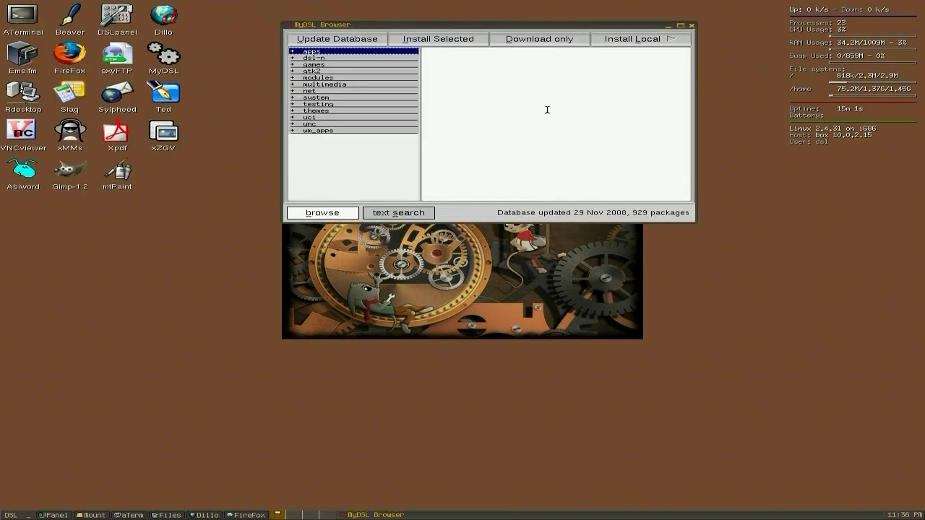
pyautogui.click(317, 53)
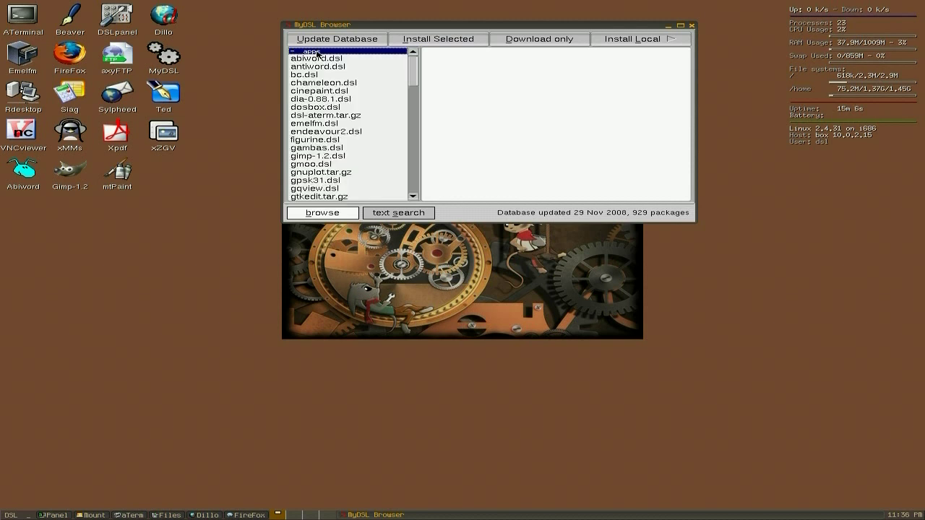
pyautogui.scroll(-5, 347, 107)
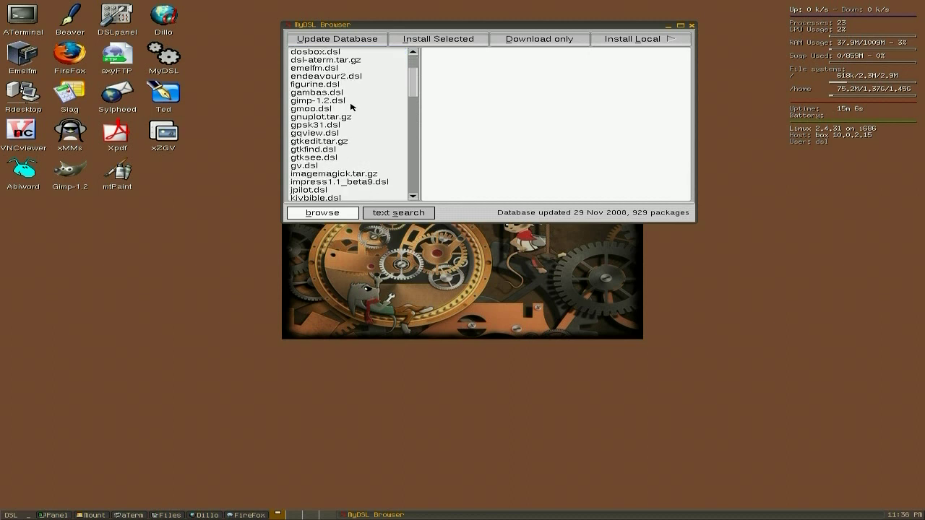
pyautogui.scroll(-4, 351, 107)
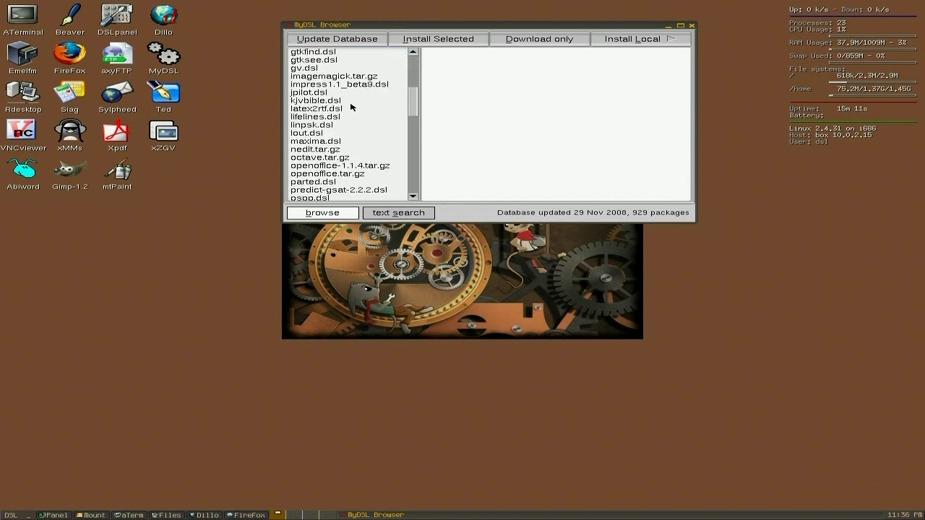
pyautogui.scroll(-2, 349, 112)
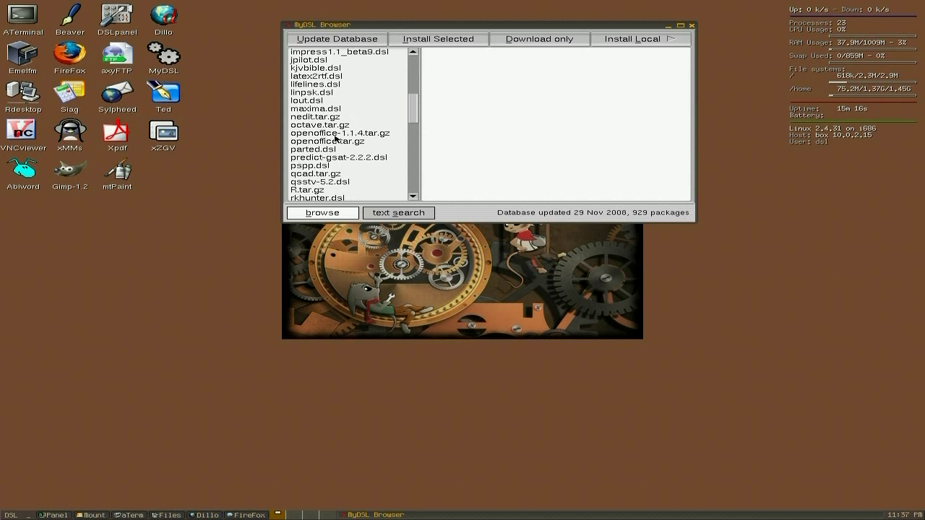
pyautogui.click(693, 26)
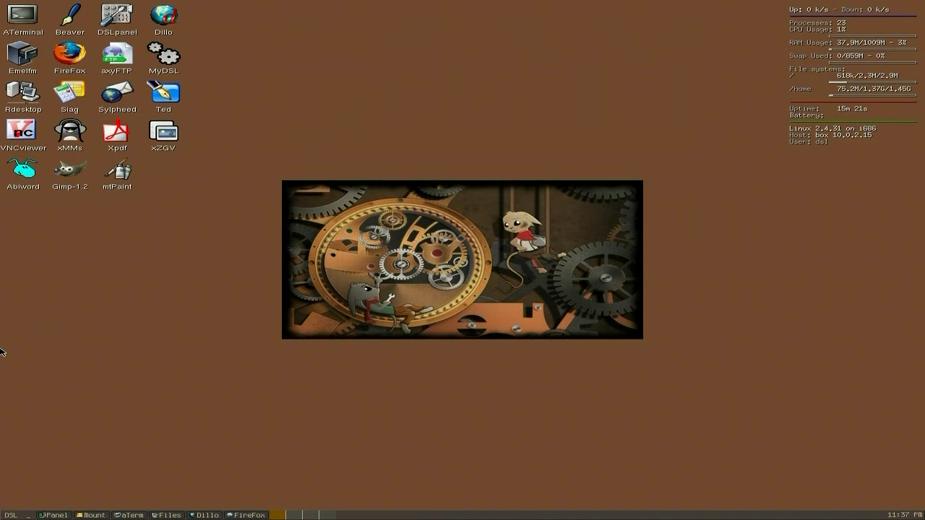
pyautogui.doubleClick(36, 176)
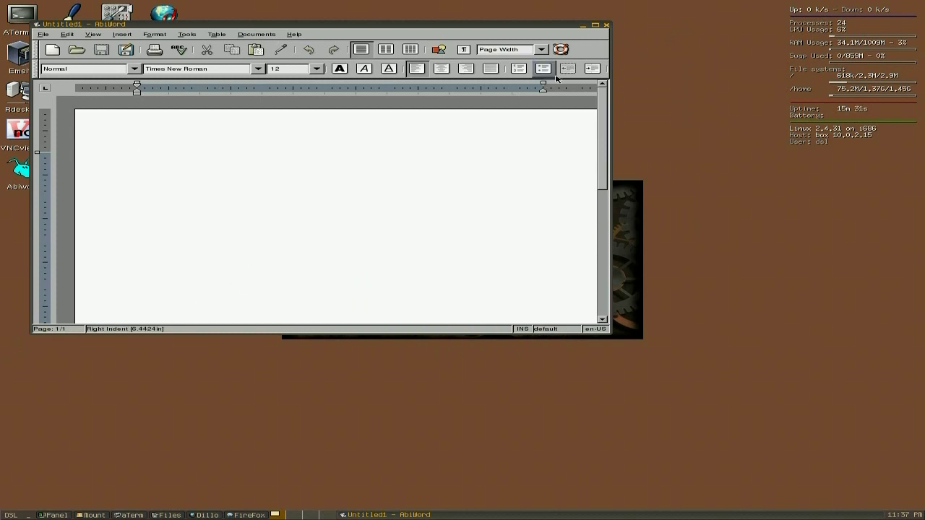
pyautogui.click(294, 34)
pyautogui.click(329, 120)
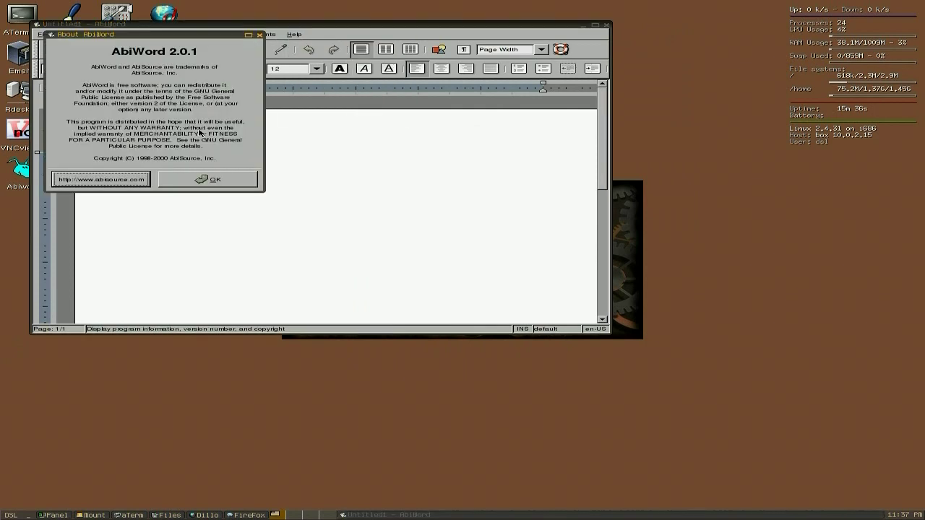
pyautogui.click(219, 185)
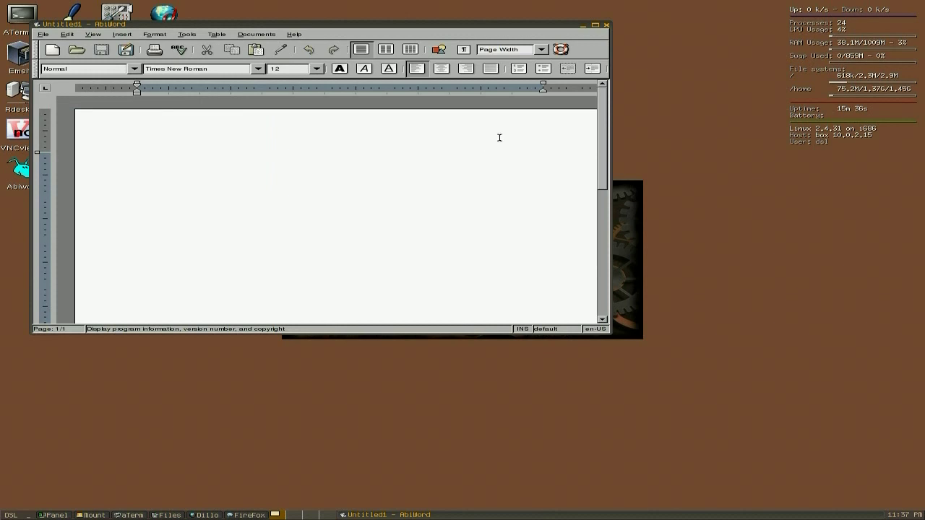
pyautogui.click(607, 26)
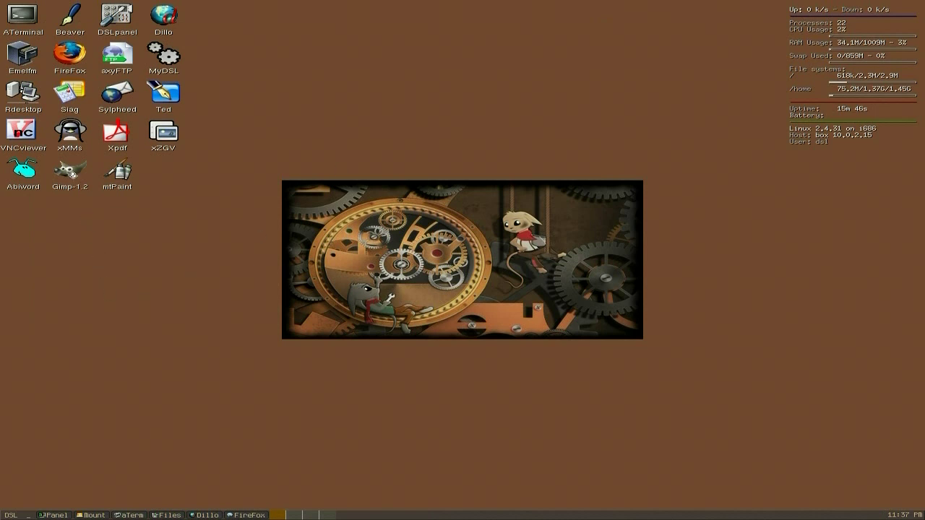
# Launch GIMP 1.2, close its Tip of the Day, and quit via the toolbox
pyautogui.click(70, 172)
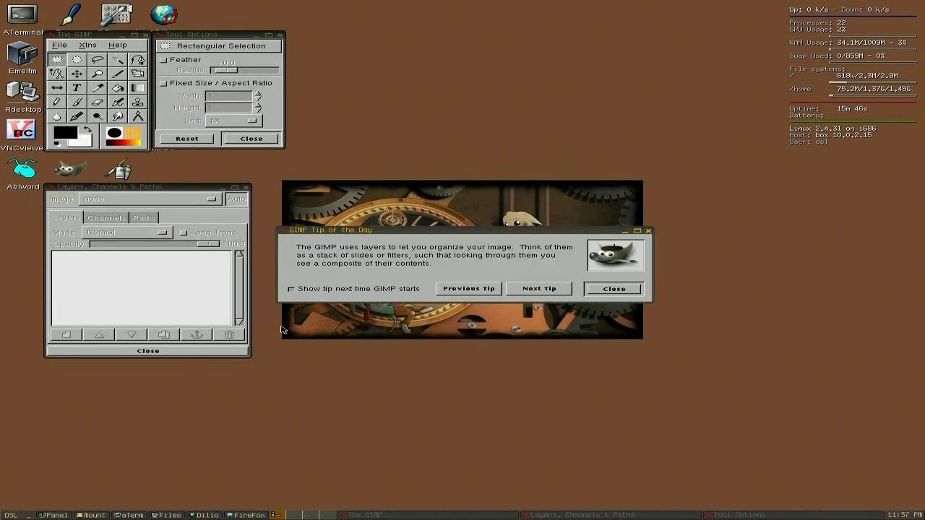
pyautogui.click(613, 289)
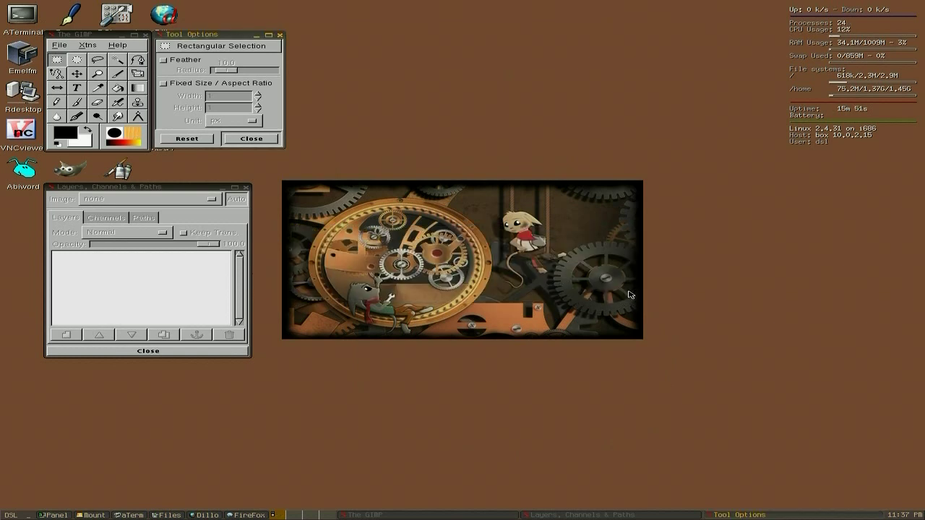
pyautogui.click(145, 36)
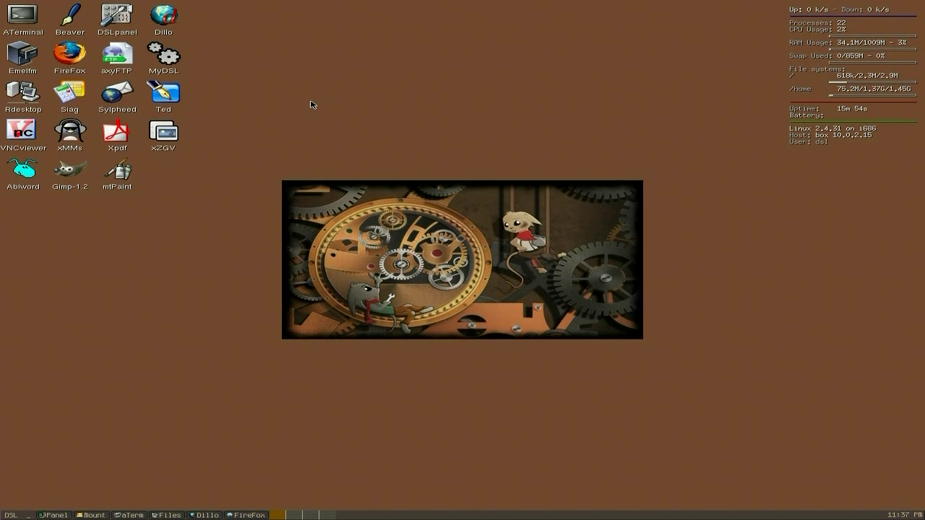
pyautogui.click(168, 98)
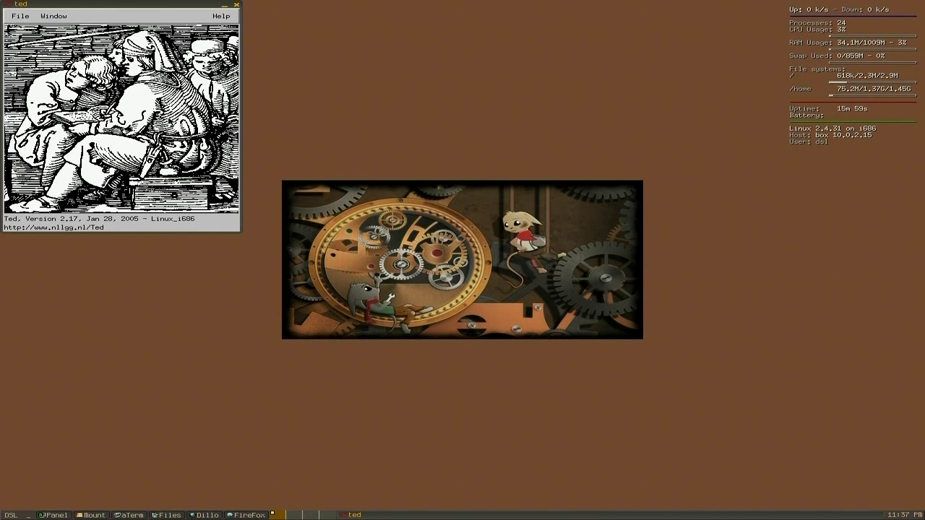
pyautogui.click(17, 19)
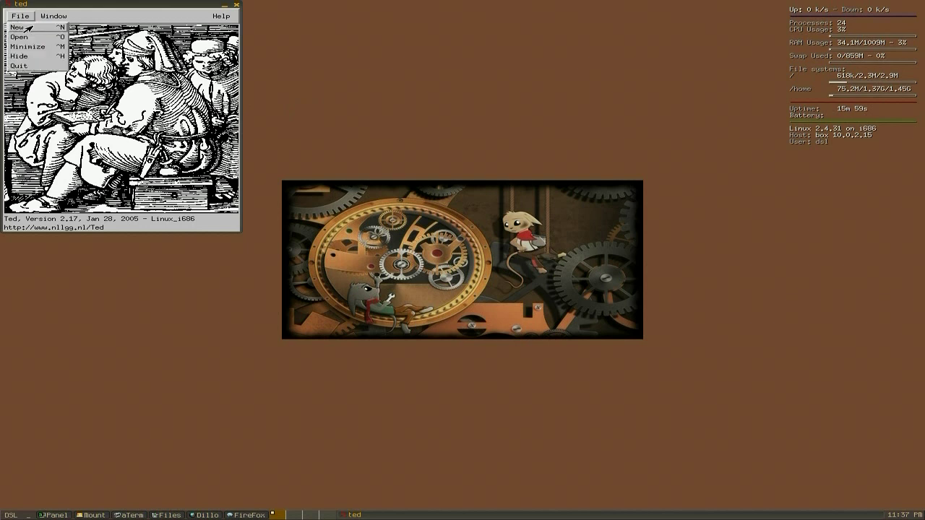
pyautogui.click(27, 27)
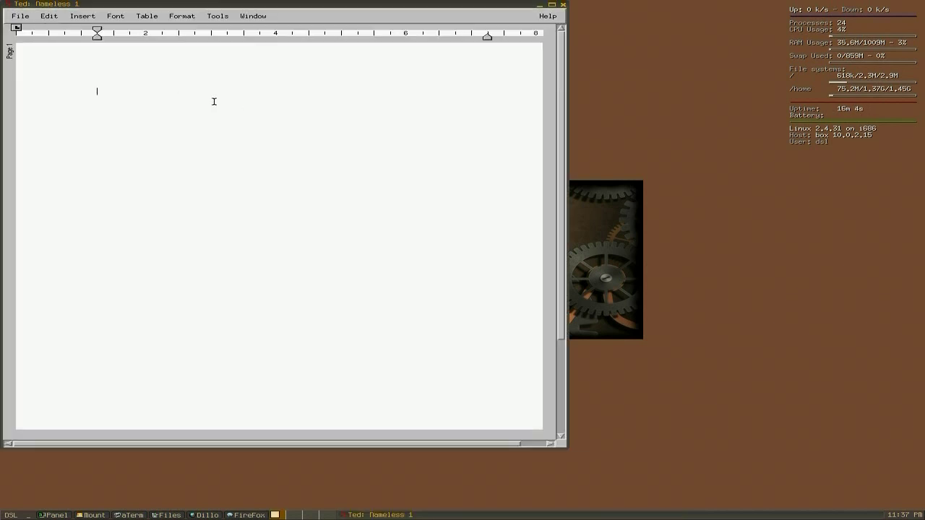
pyautogui.click(183, 20)
pyautogui.click(263, 34)
pyautogui.click(19, 17)
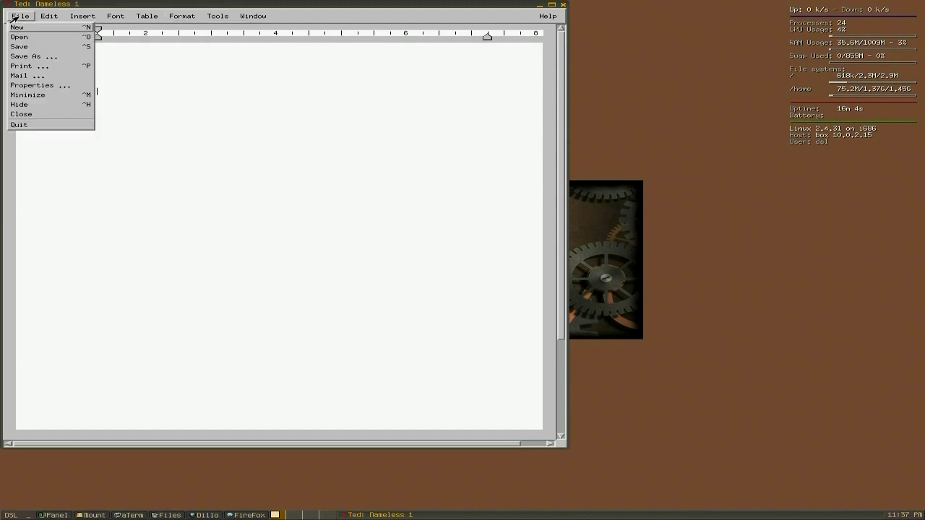
pyautogui.click(25, 57)
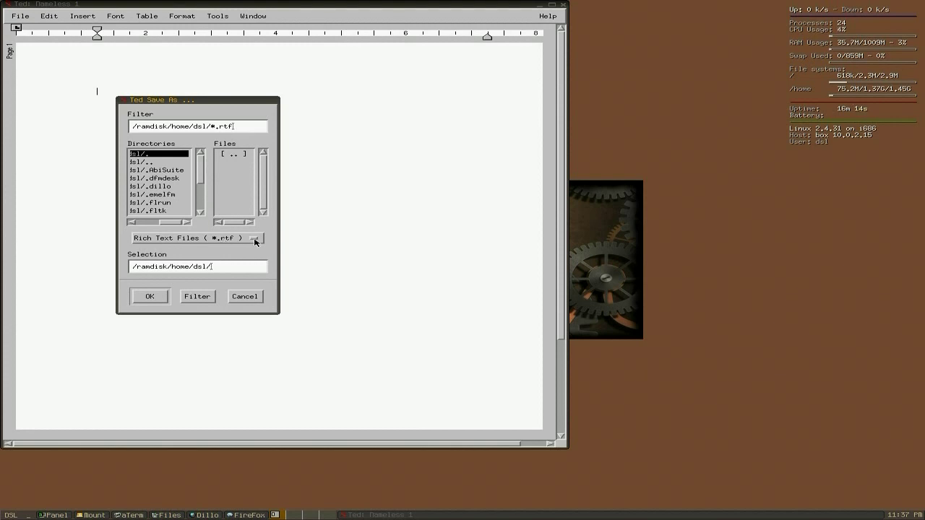
pyautogui.click(249, 295)
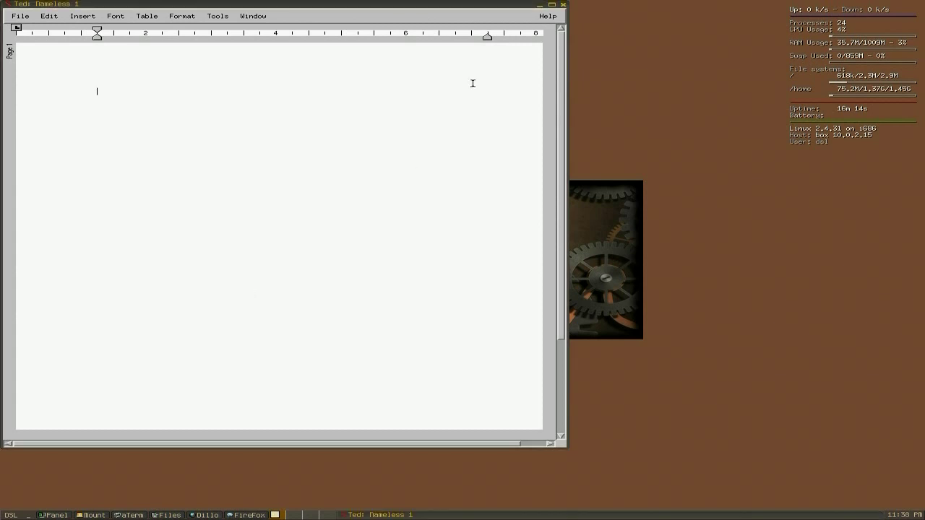
pyautogui.click(563, 5)
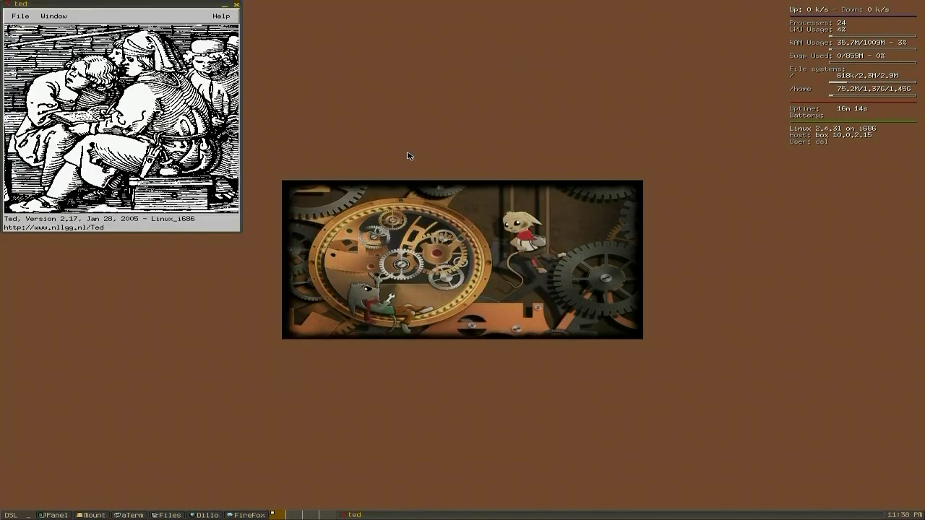
# Quit Ted, open mtPaint, move its Settings Toolbar below the image, then close mtPaint
pyautogui.click(236, 6)
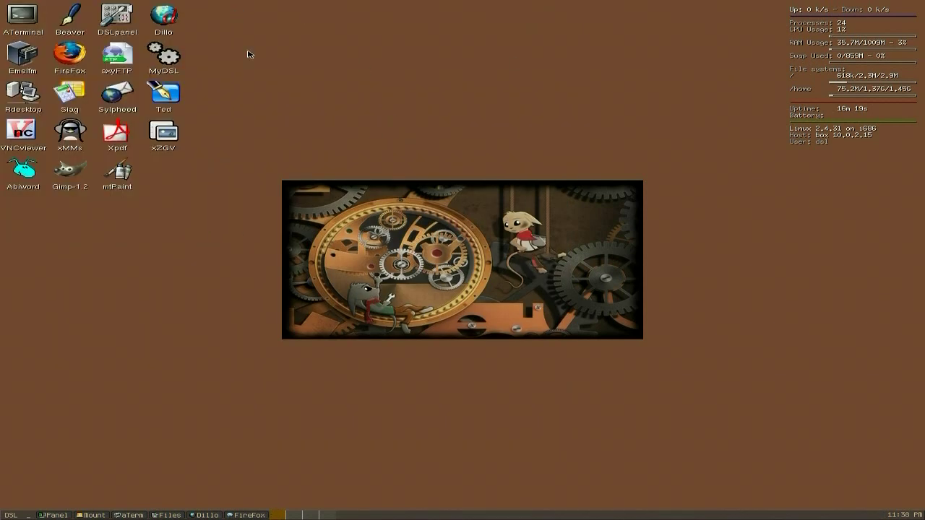
pyautogui.click(125, 174)
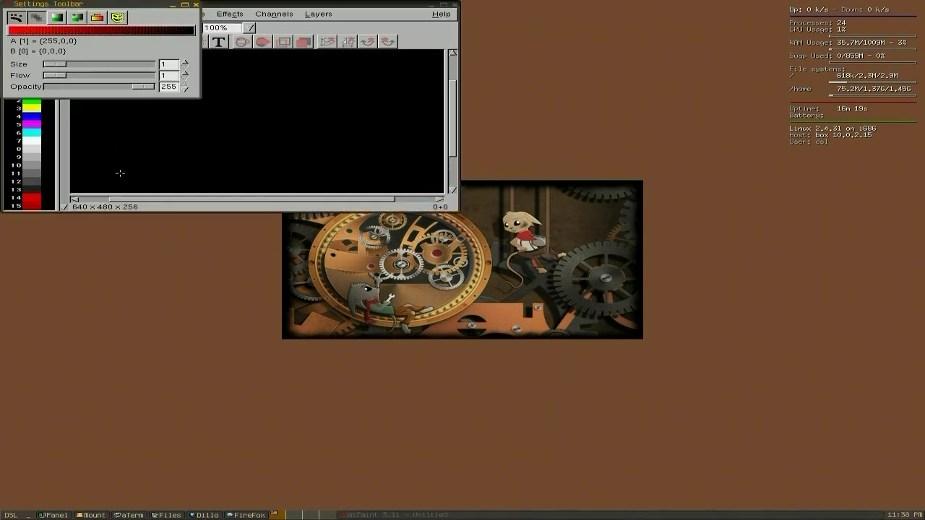
pyautogui.moveTo(99, 6); pyautogui.dragTo(454, 313)
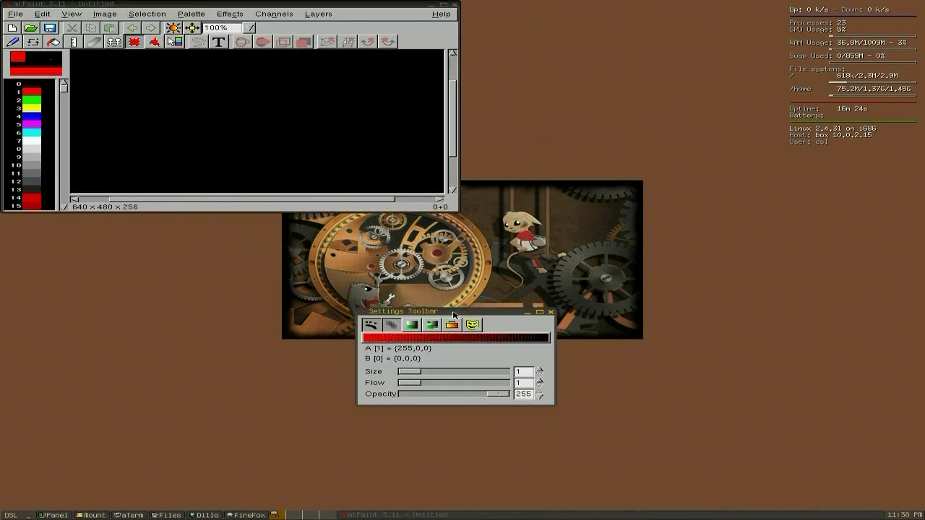
pyautogui.click(454, 4)
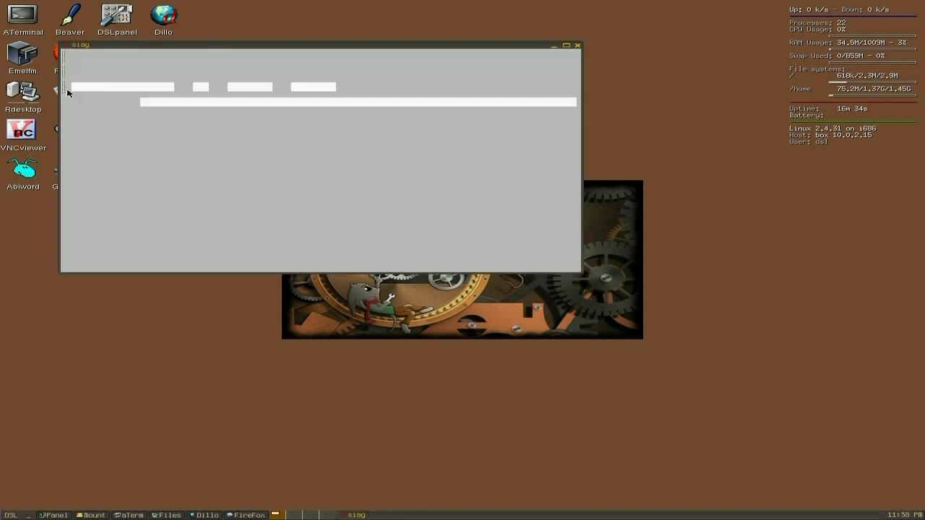
# Maximize Siag, check About Siag (version 3.5.7), then close the spreadsheet
pyautogui.click(566, 46)
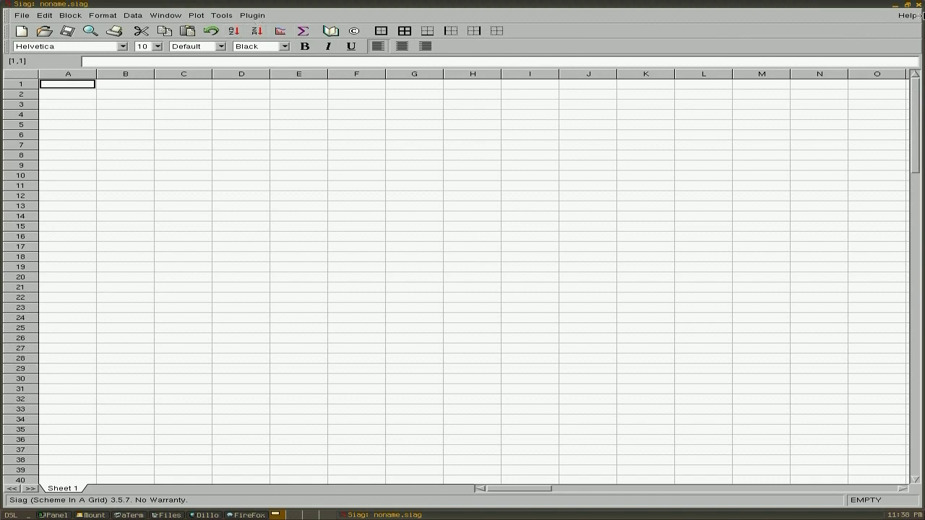
pyautogui.click(912, 16)
pyautogui.click(875, 82)
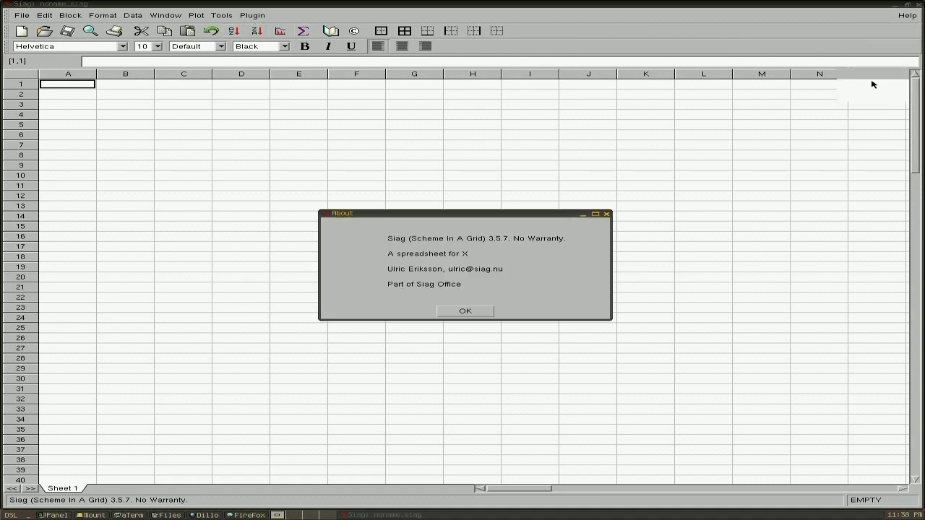
pyautogui.click(483, 311)
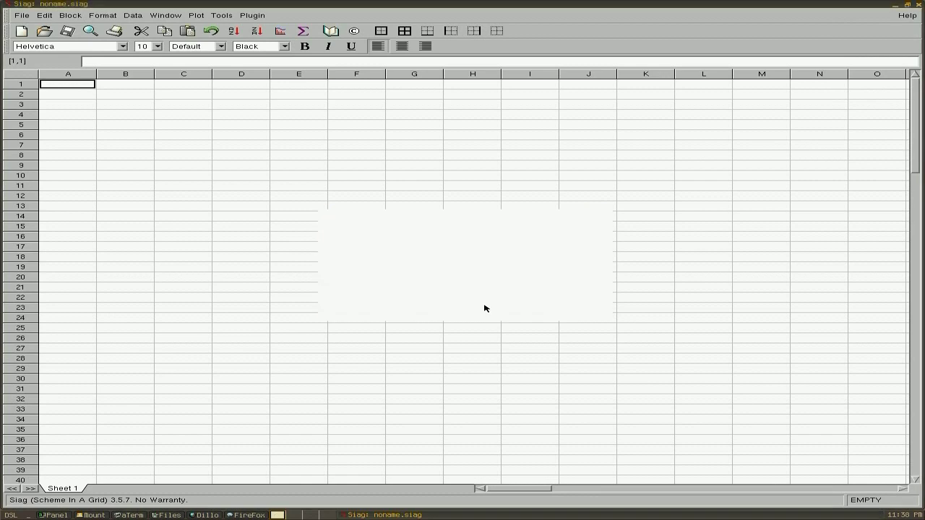
pyautogui.click(920, 5)
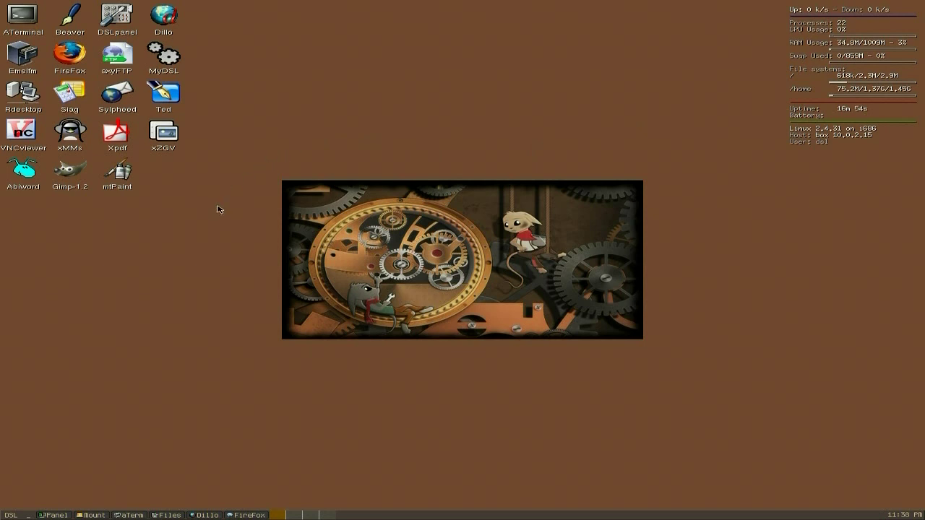
# Open the DSL menu and browse Apps submenus Editors, Graphics, Office, Sound and Net
pyautogui.click(16, 515)
pyautogui.moveTo(39, 404)
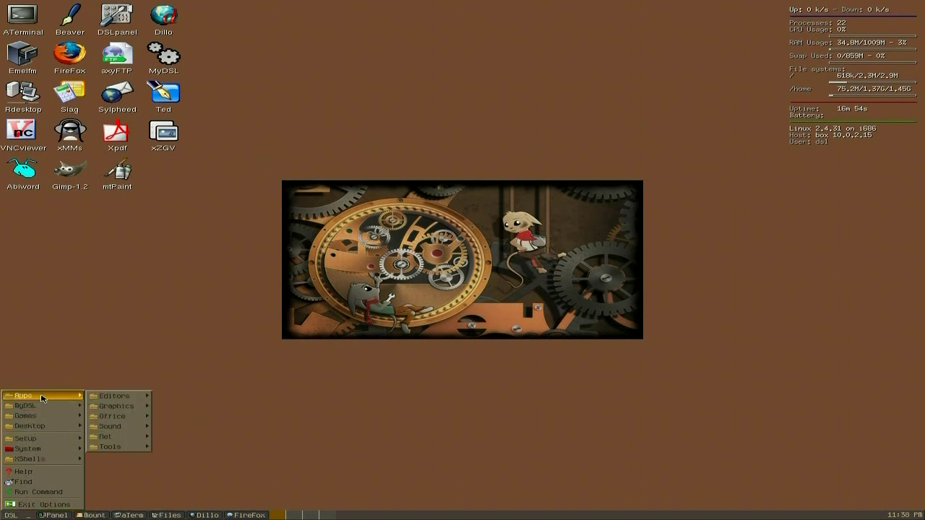
pyautogui.moveTo(109, 399)
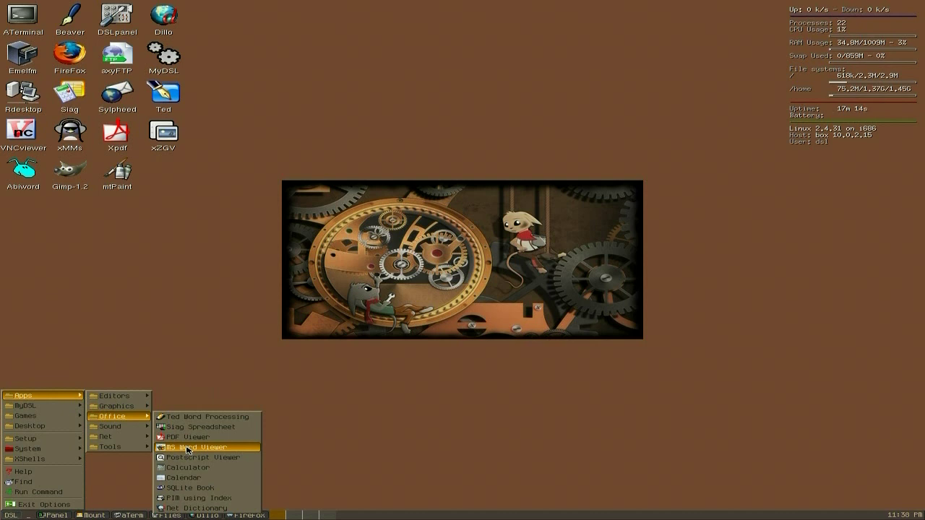
pyautogui.moveTo(135, 427)
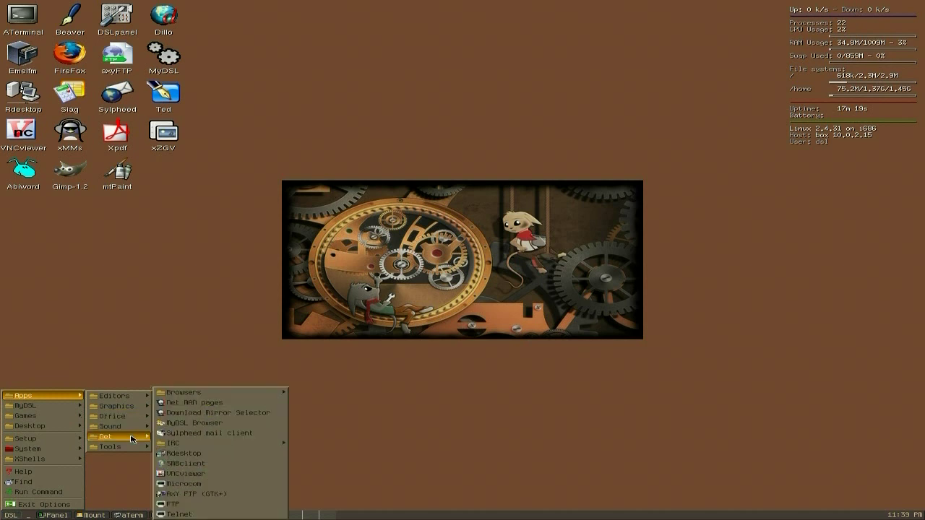
# Browse Apps > Net > Browsers, Apps > Tools > Frugal Install, then the Games submenu
pyautogui.moveTo(231, 394)
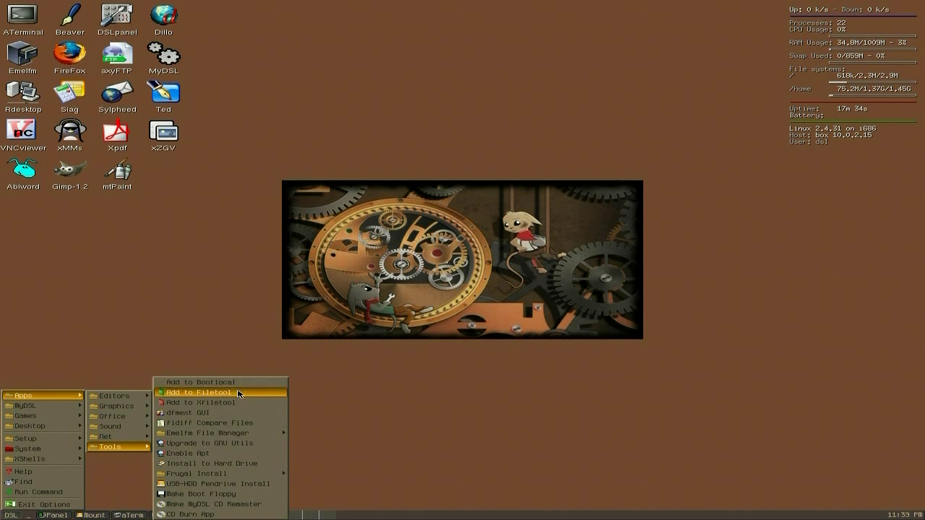
pyautogui.moveTo(221, 477)
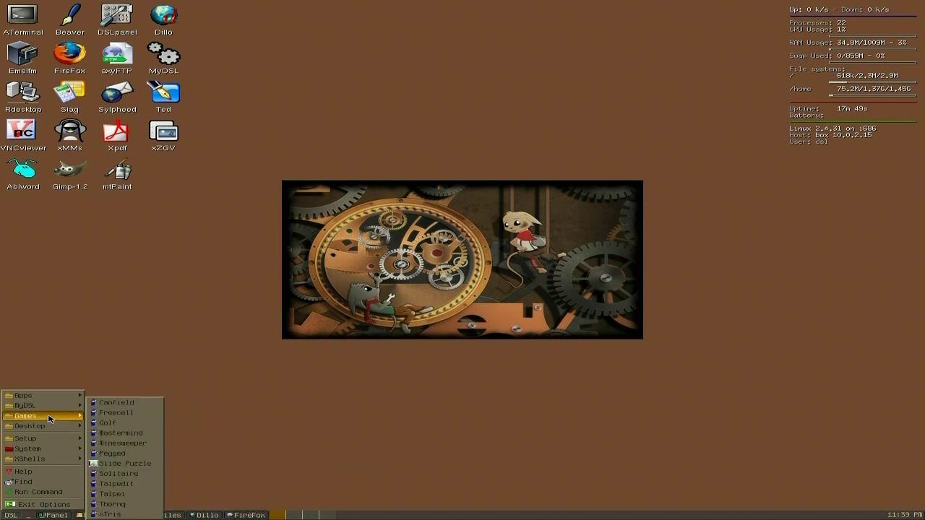
# Close Golf, try and cancel Slide Puzzle's 'load an image', close the puzzle, reopen the DSL menu
pyautogui.click(119, 425)
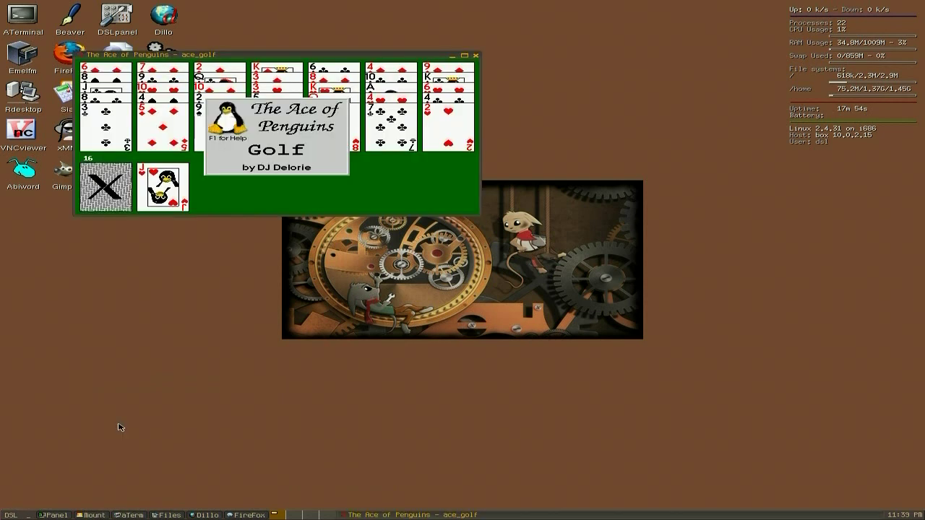
pyautogui.click(475, 56)
pyautogui.click(12, 515)
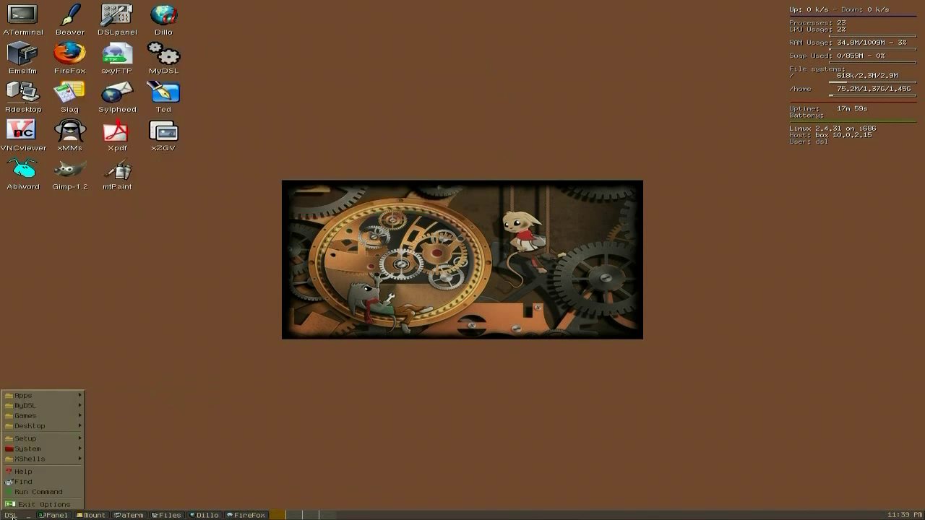
pyautogui.moveTo(48, 427)
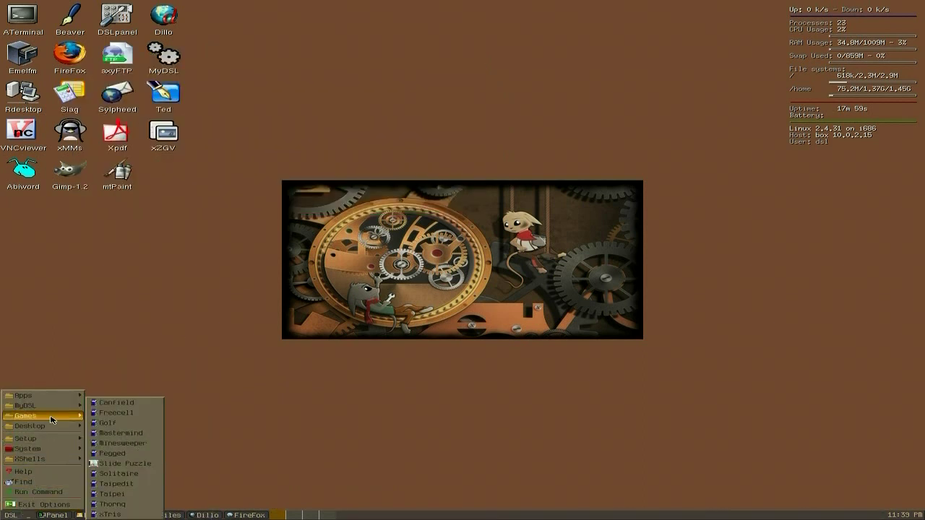
pyautogui.click(122, 465)
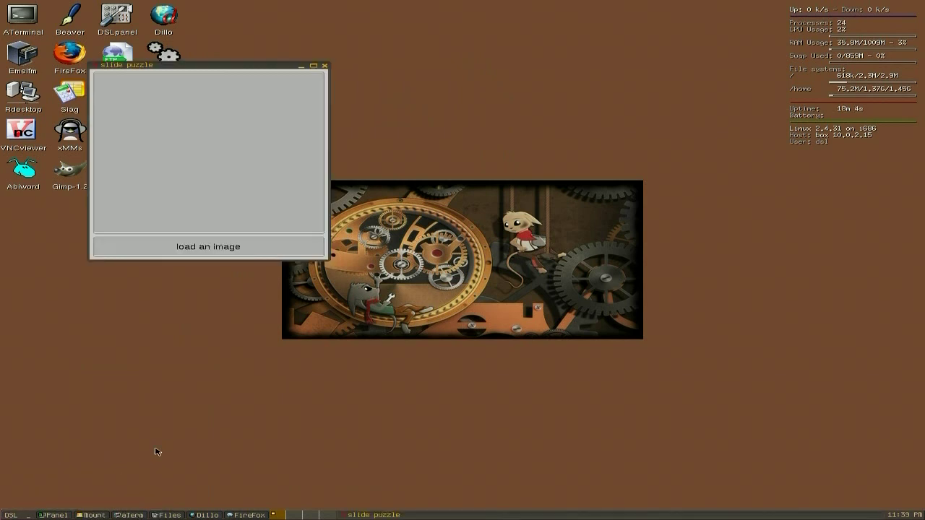
pyautogui.click(222, 249)
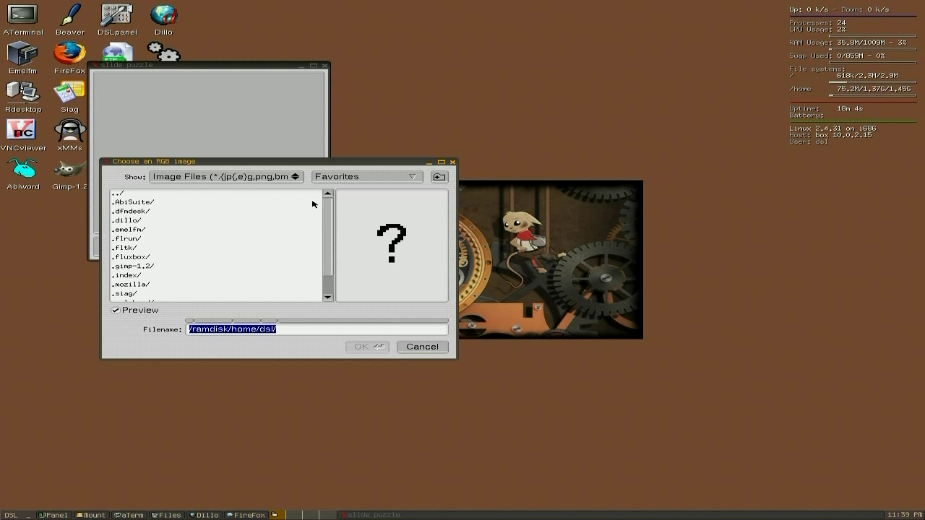
pyautogui.click(414, 347)
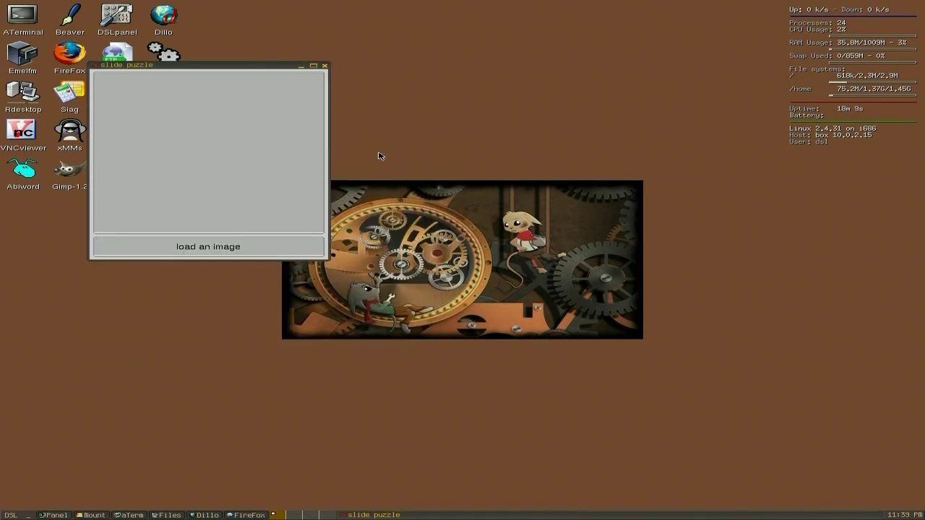
pyautogui.click(325, 66)
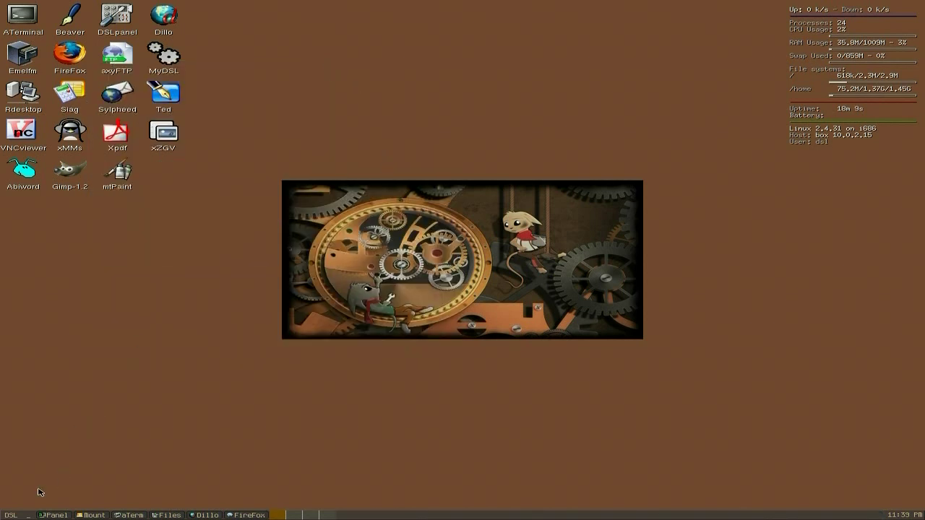
pyautogui.click(21, 515)
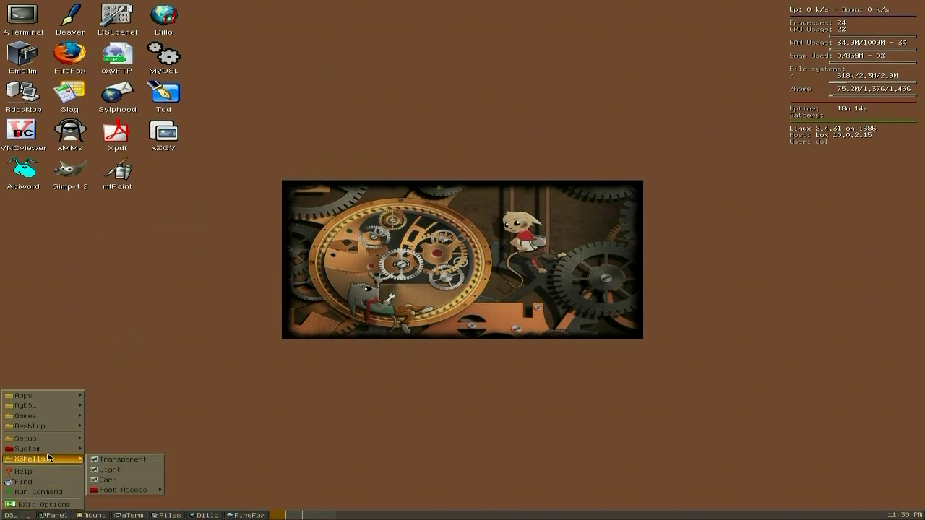
pyautogui.moveTo(55, 441)
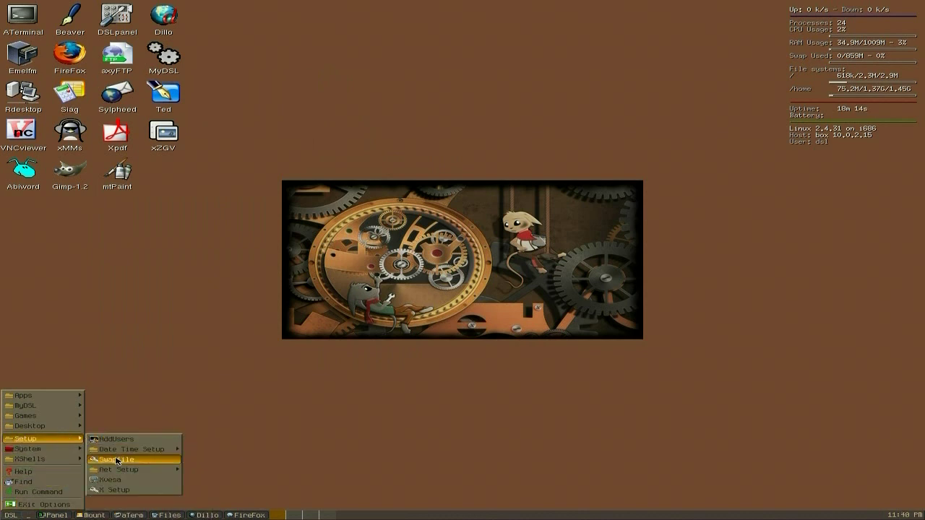
pyautogui.moveTo(119, 471)
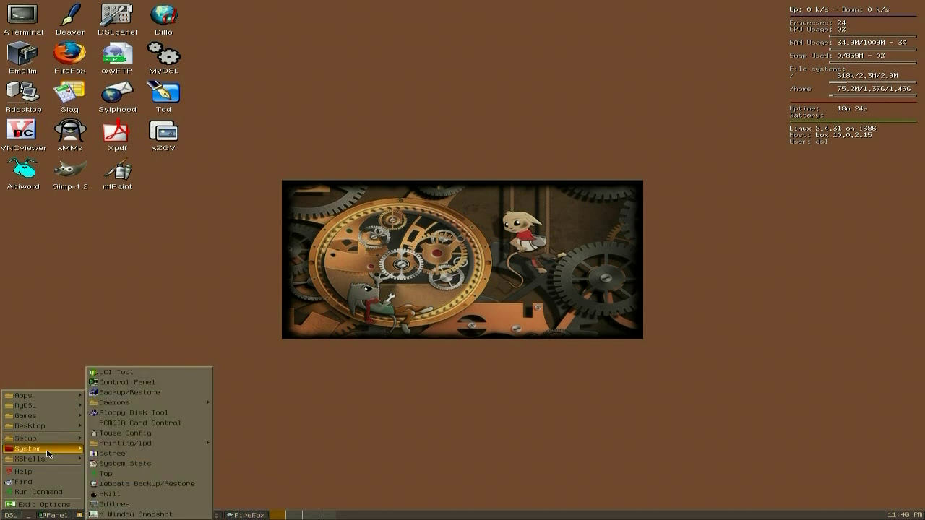
# Open the DSL Control Panel, move it to the top, try Cron, then open System Stats
pyautogui.click(160, 381)
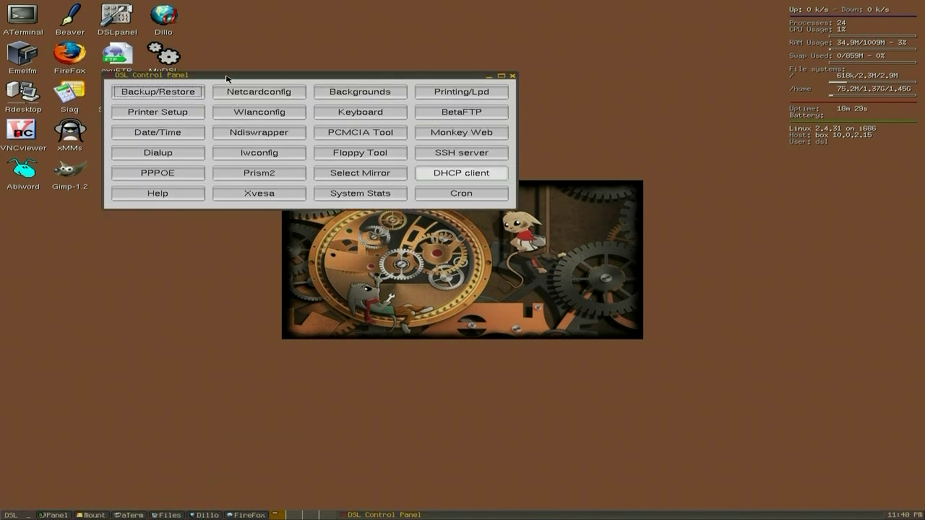
pyautogui.moveTo(239, 75); pyautogui.dragTo(462, 37)
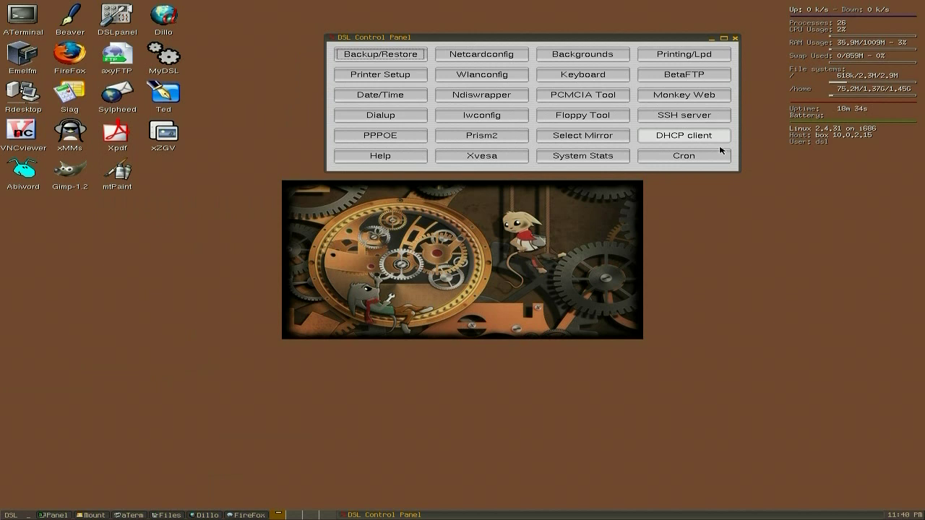
pyautogui.click(699, 158)
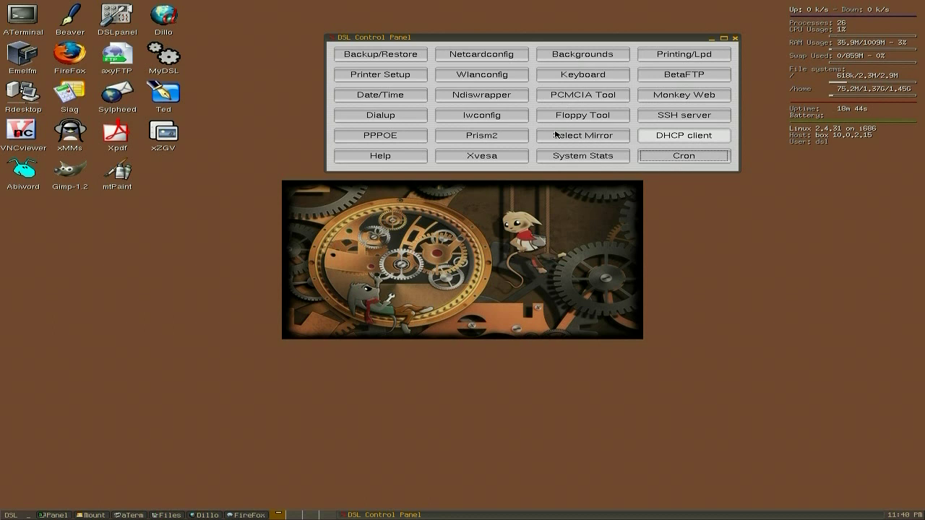
pyautogui.click(591, 156)
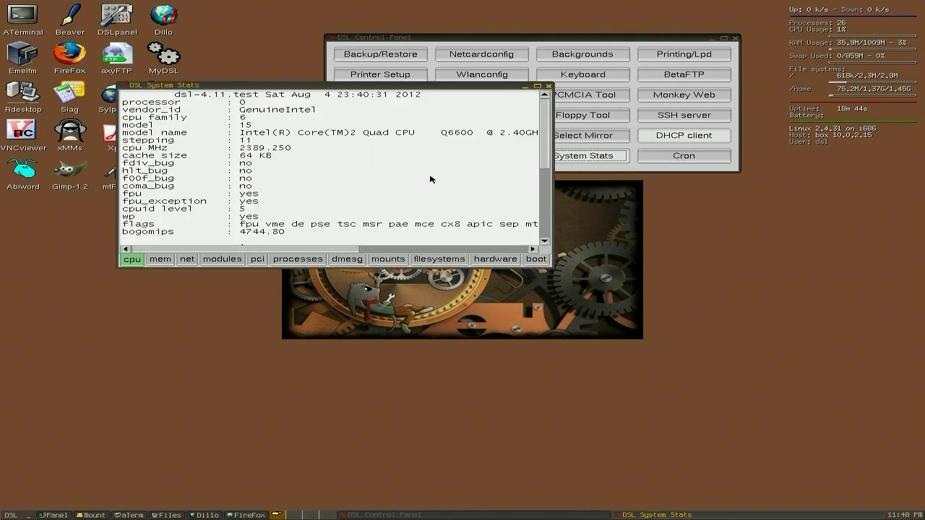
# Scroll through the Core 2 Quad Q6600 CPU report, then close System Stats
pyautogui.scroll(-4, 401, 170)
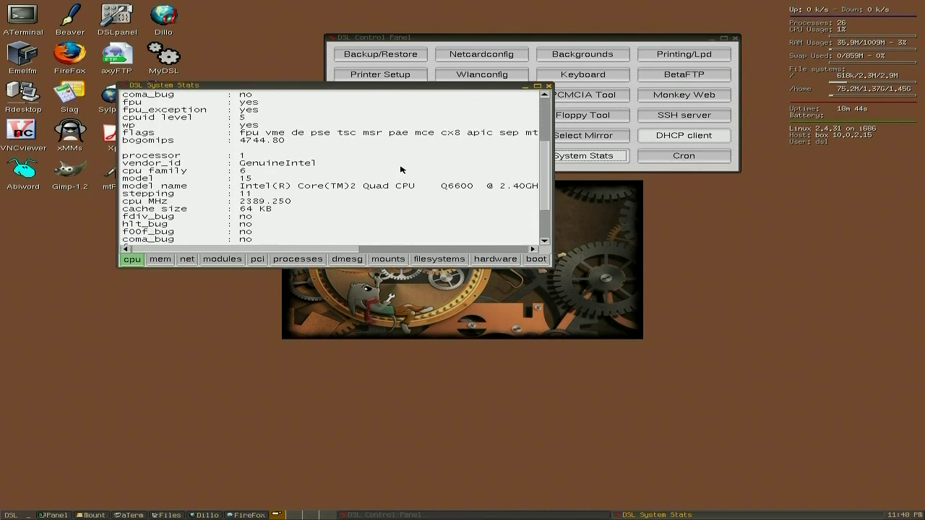
pyautogui.scroll(2, 401, 169)
pyautogui.scroll(2, 401, 170)
pyautogui.click(549, 85)
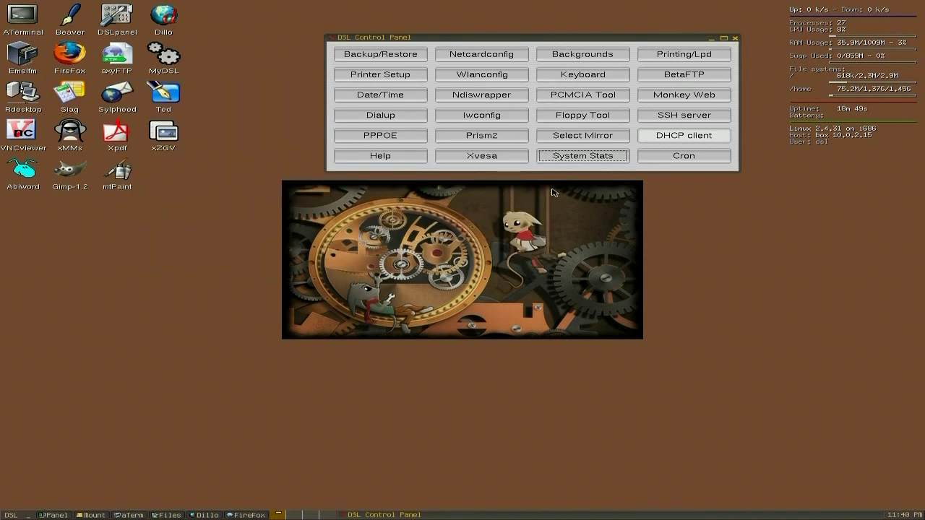
# Open Xvesa resolution setup, accept it unchanged with OK, then close the DSL Control Panel
pyautogui.click(490, 157)
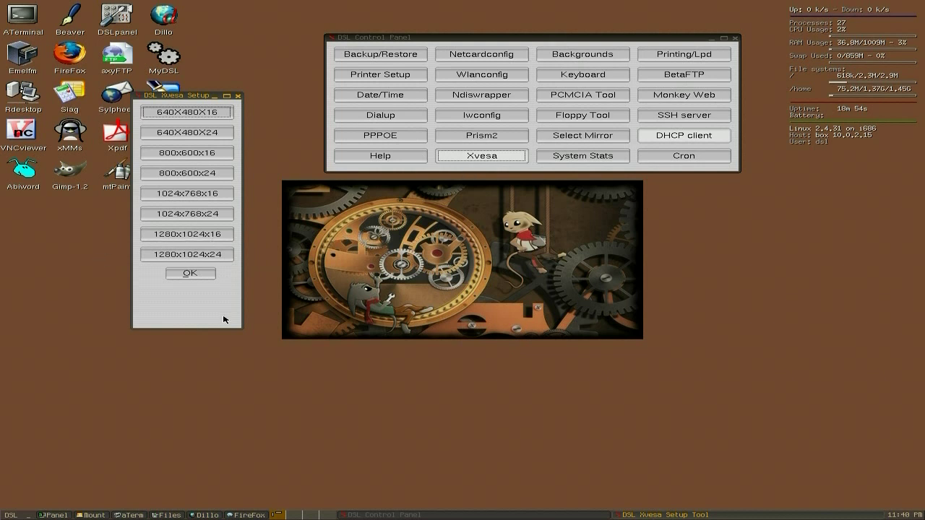
pyautogui.click(198, 275)
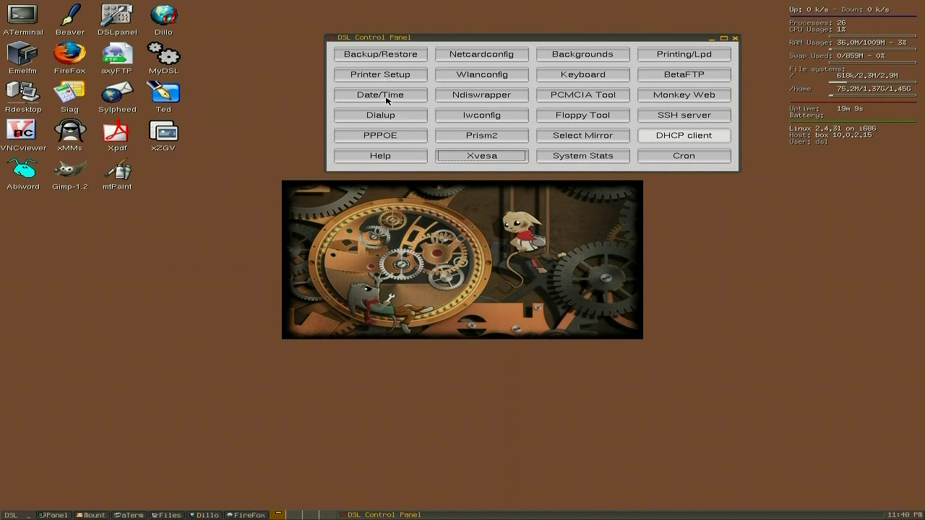
pyautogui.click(735, 39)
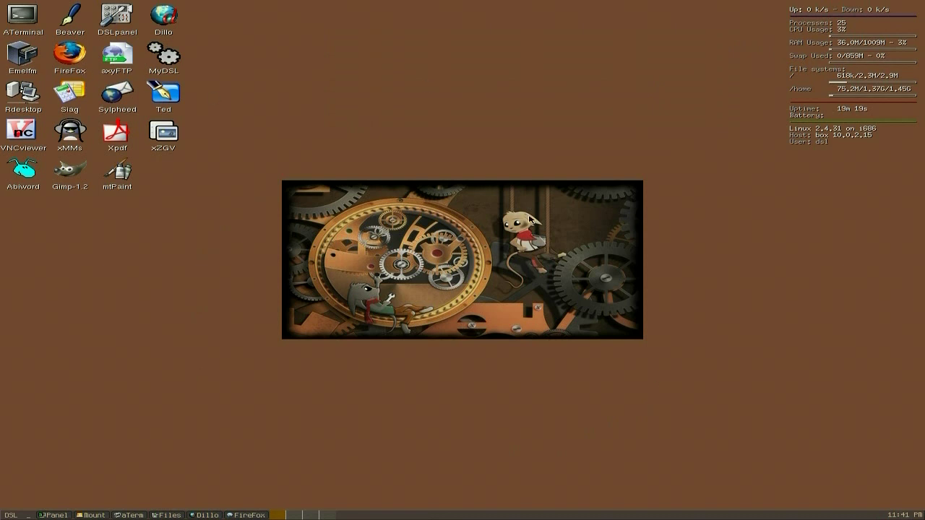
pyautogui.click(154, 60)
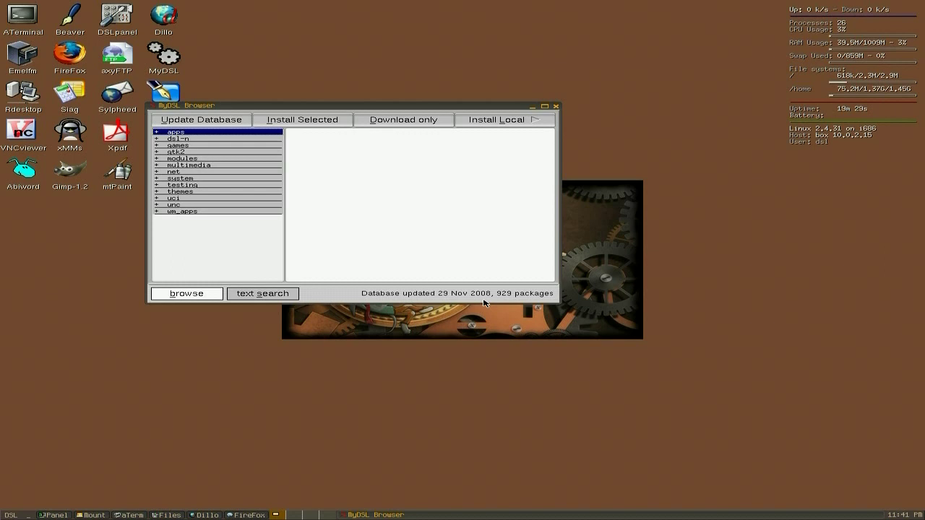
pyautogui.click(556, 106)
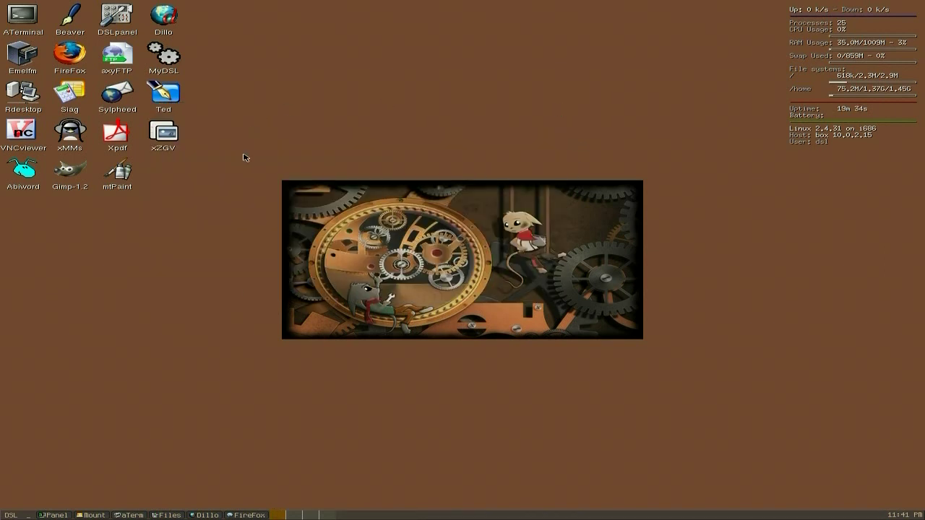